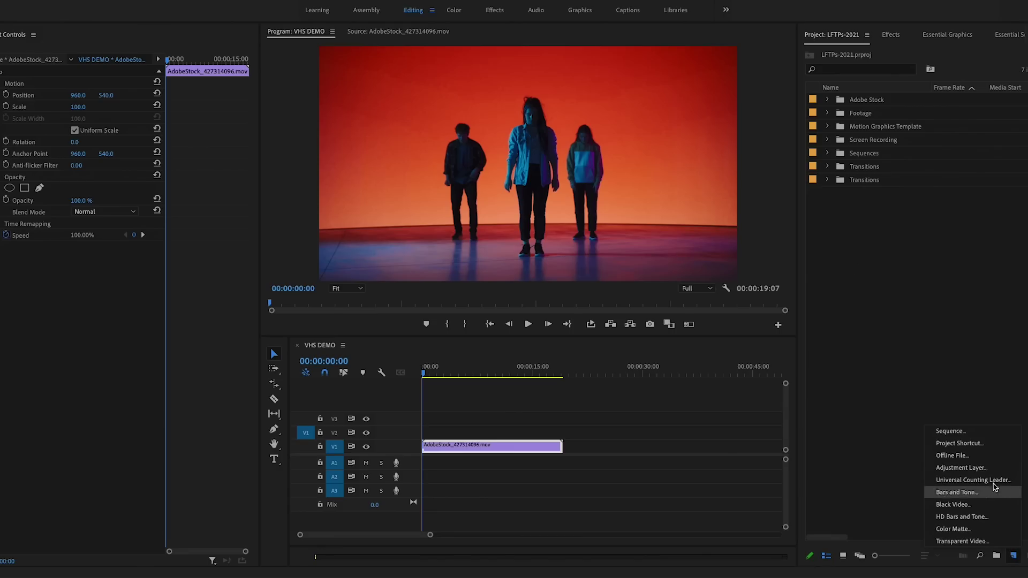
Create a new adjustment layer, place it on V2 over the dance clip, and play.
click(991, 468)
click(582, 329)
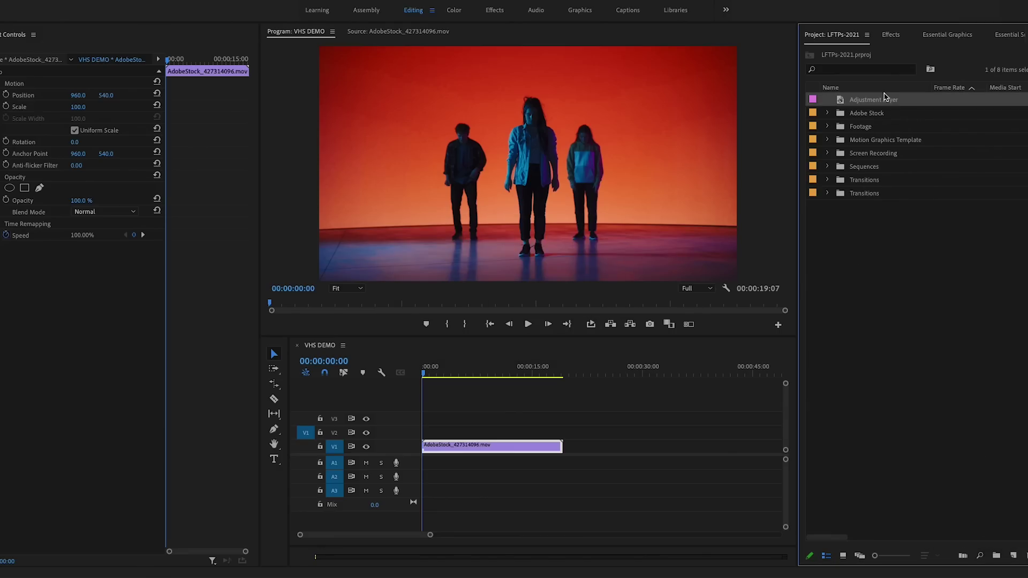
mouse_move(884, 98)
mouse_down()
mouse_move(439, 431)
mouse_move(563, 430)
mouse_up()
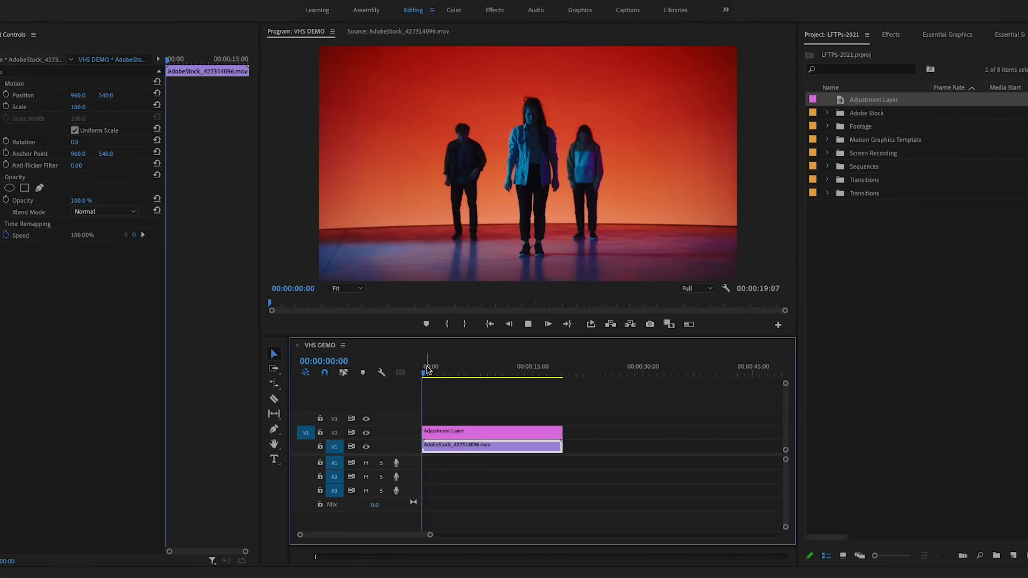
key(space)
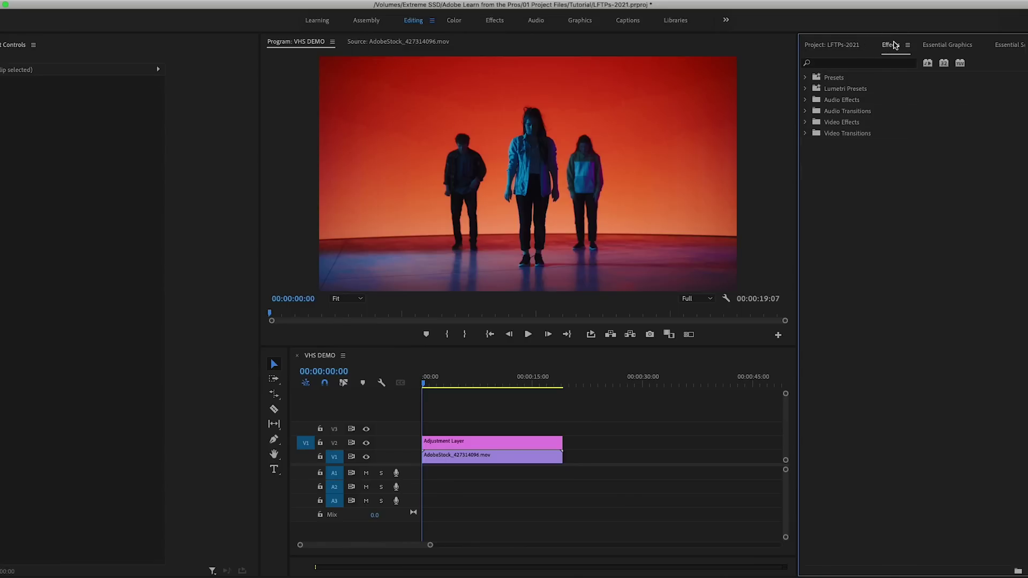
Apply the Emboss effect to the adjustment layer and preview it from the start.
click(851, 63)
text(emboss)
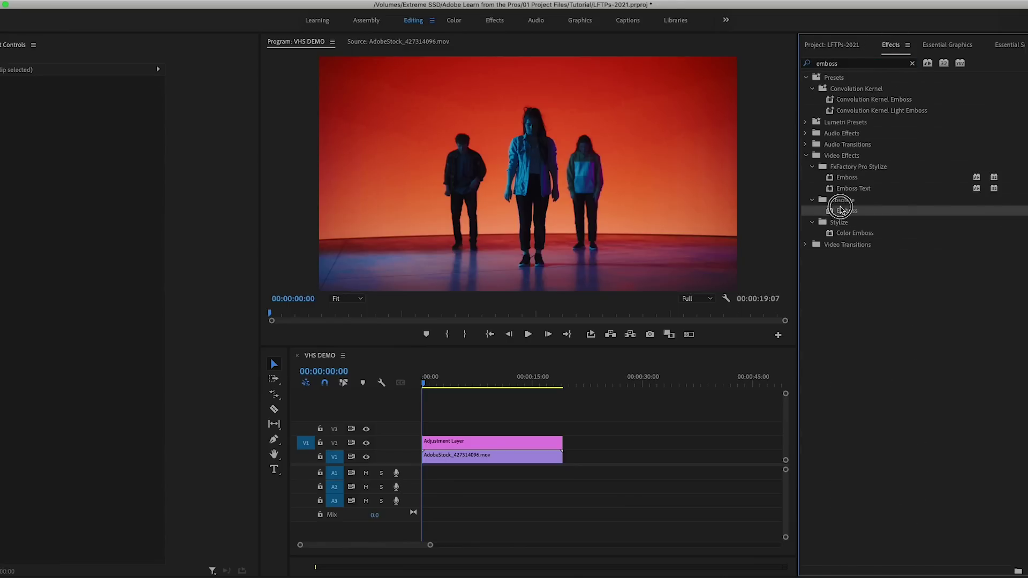
drag(844, 215, 482, 442)
key(space)
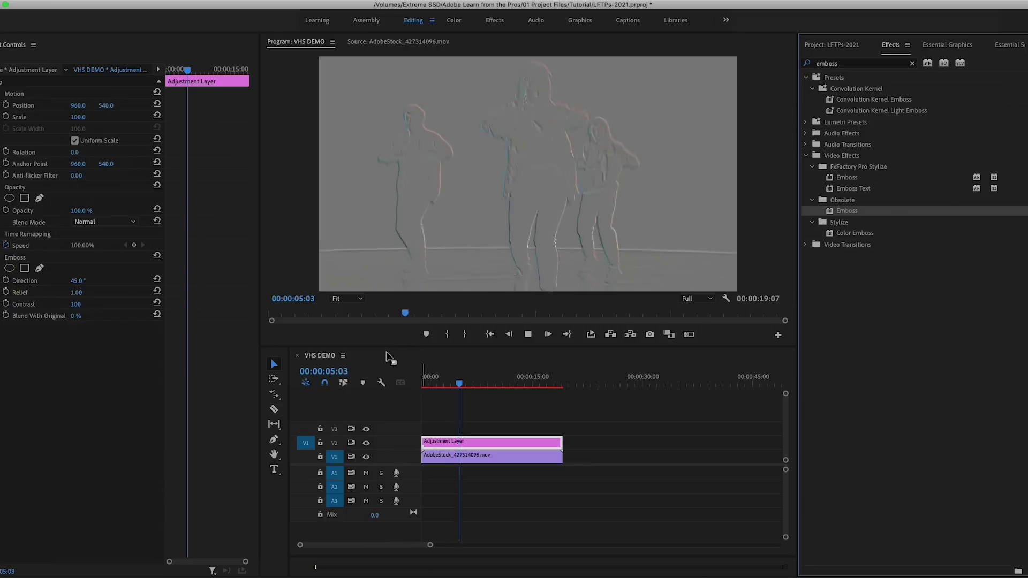
key(space)
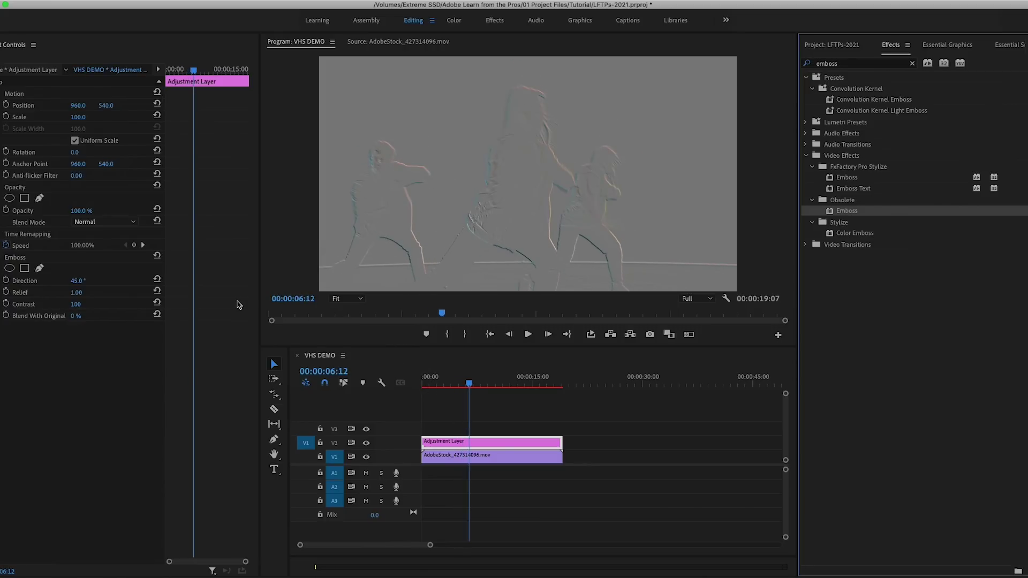
drag(470, 384, 419, 384)
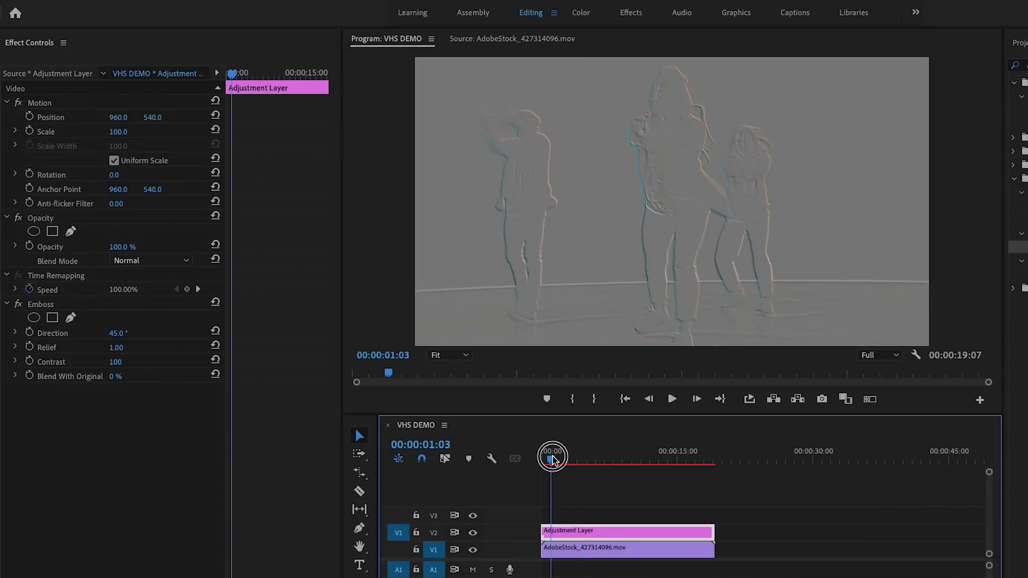
Set the Program monitor to 100% zoom and blend Emboss 80% with the original.
click(451, 357)
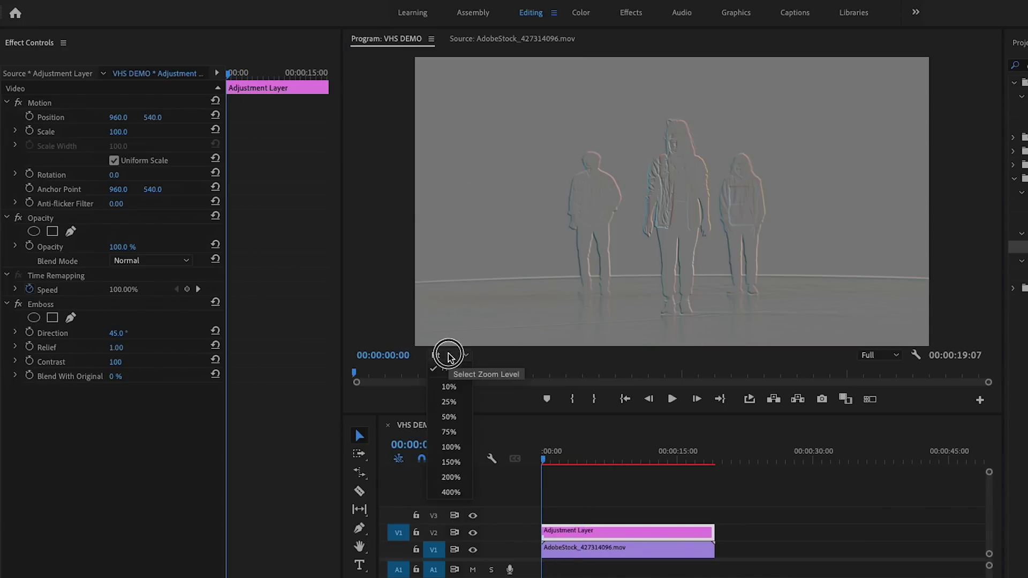
click(458, 451)
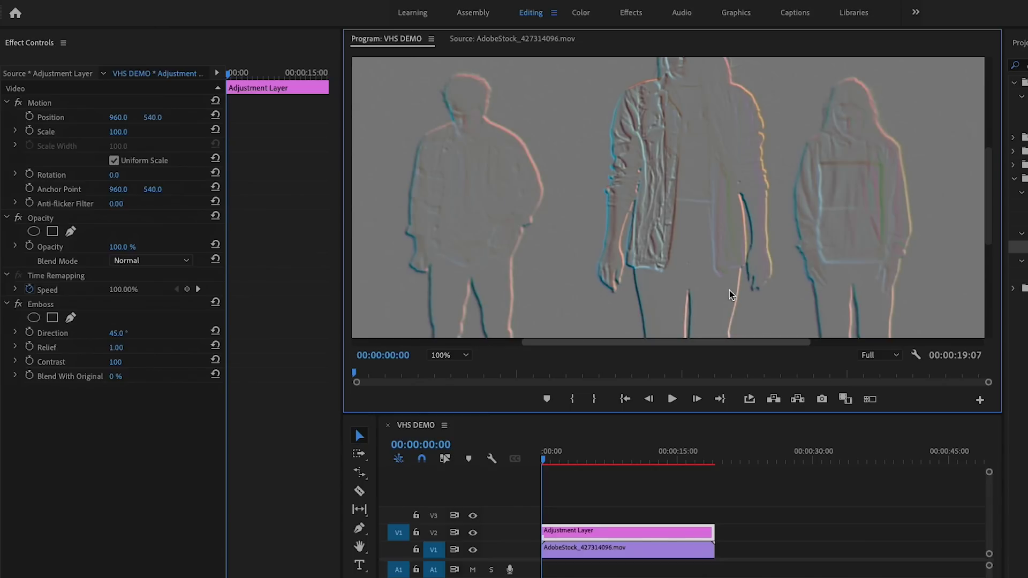
drag(993, 235, 985, 207)
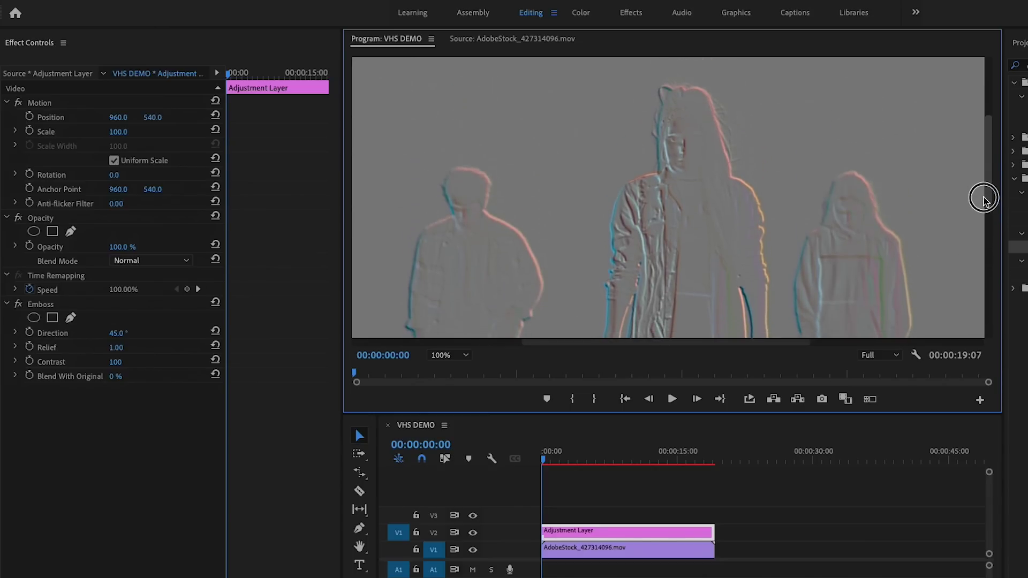
click(16, 377)
mouse_move(24, 398)
mouse_down()
mouse_move(129, 409)
mouse_move(161, 401)
mouse_up()
click(128, 374)
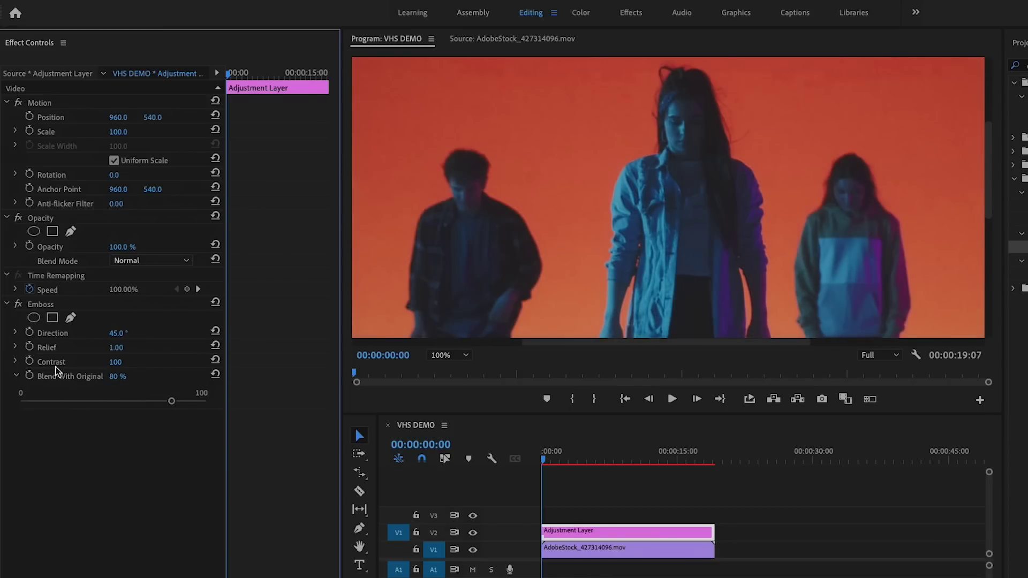
Set Emboss Relief to 4 and Contrast to 300, then compare it on and off.
click(16, 347)
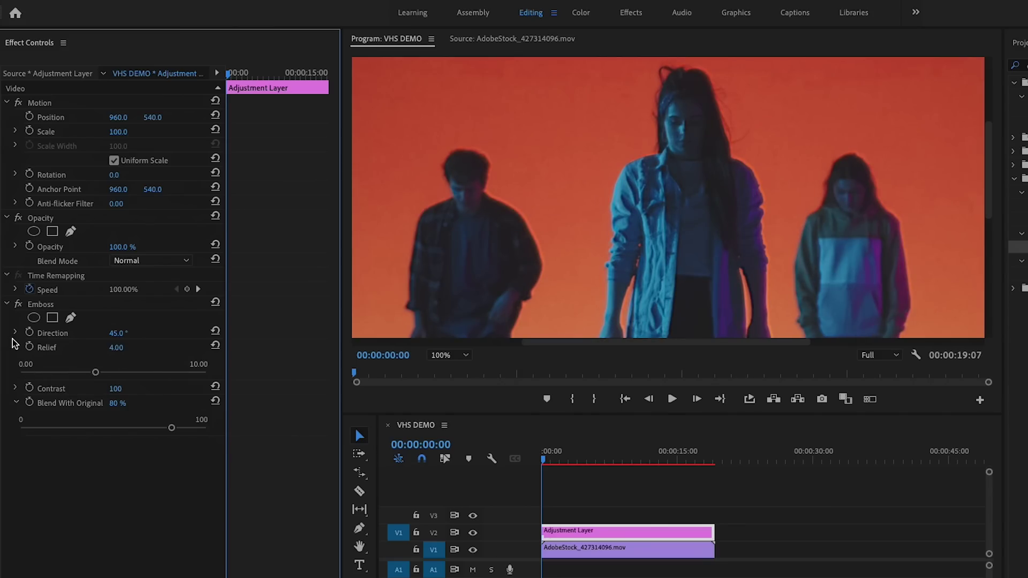
click(15, 389)
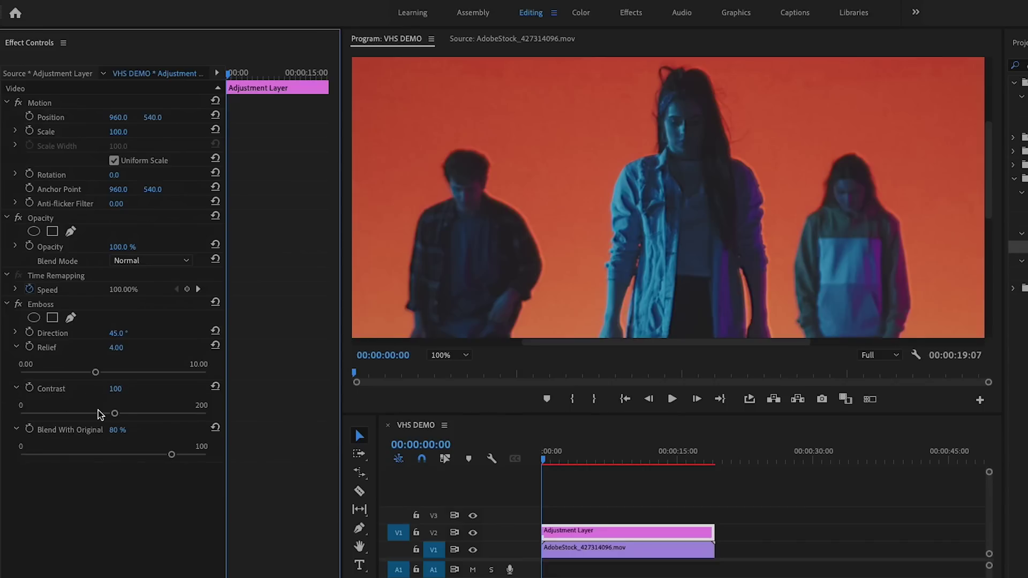
drag(122, 414, 168, 423)
text(30)
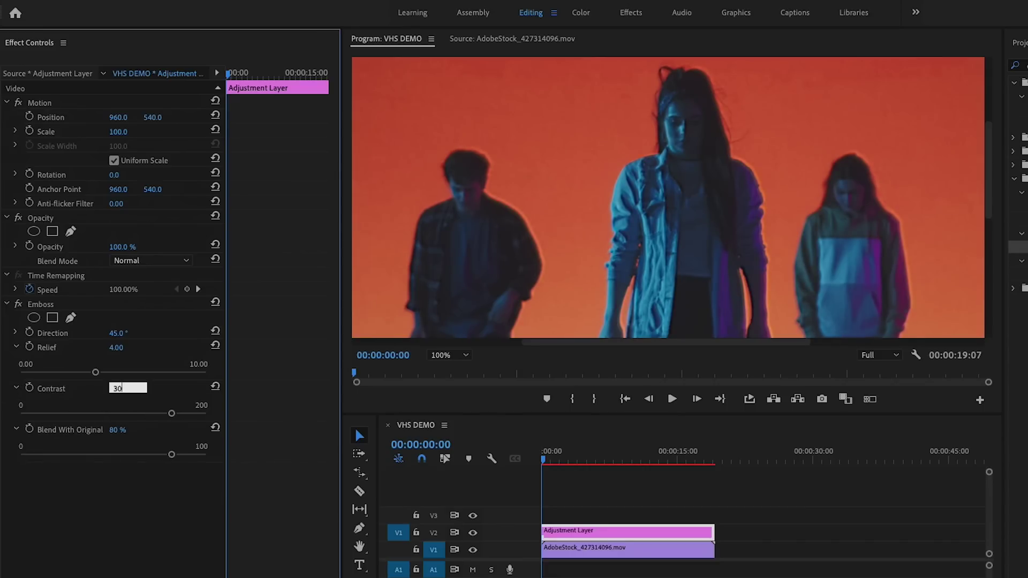
key(Return)
click(17, 304)
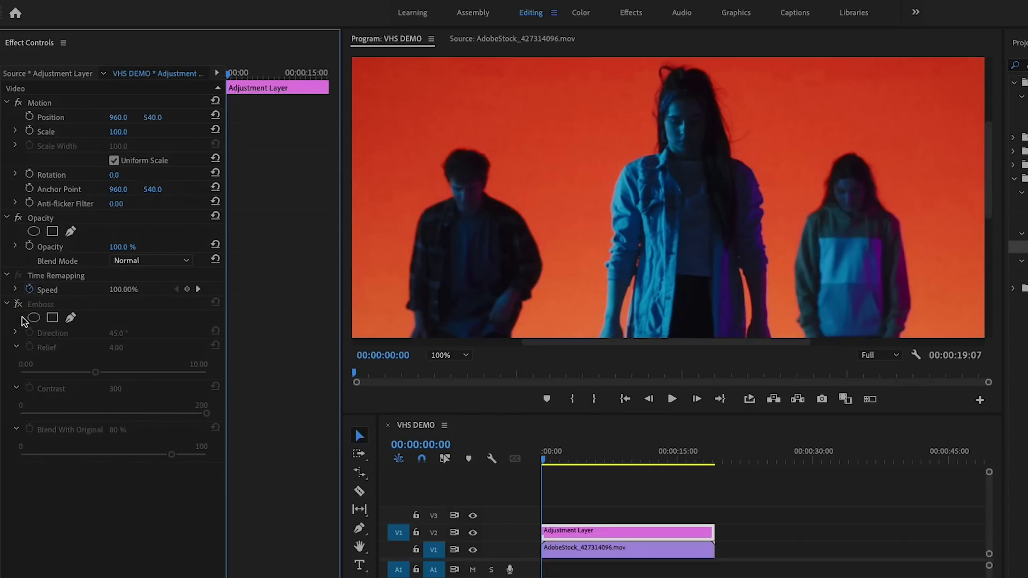
click(18, 304)
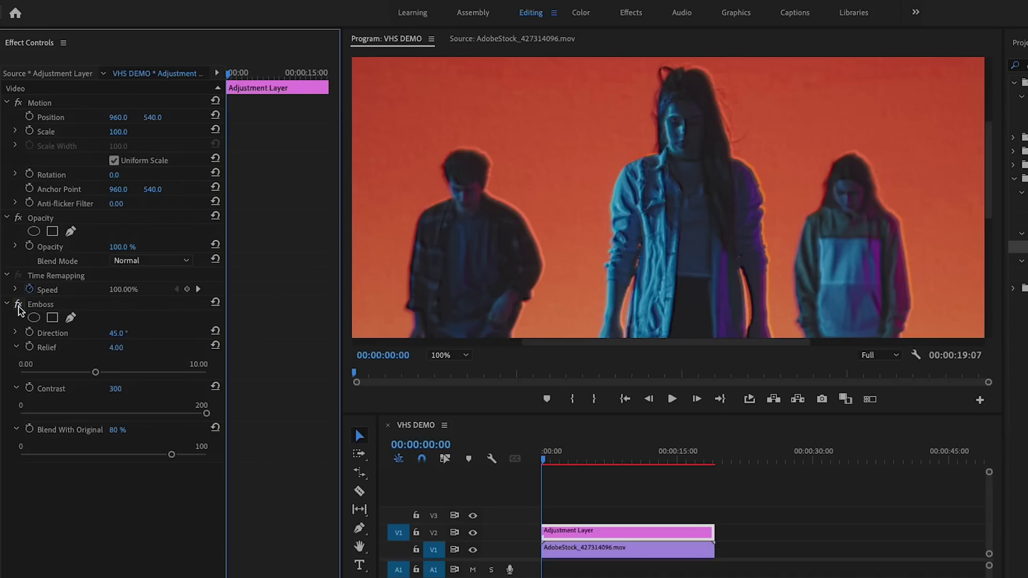
key(space)
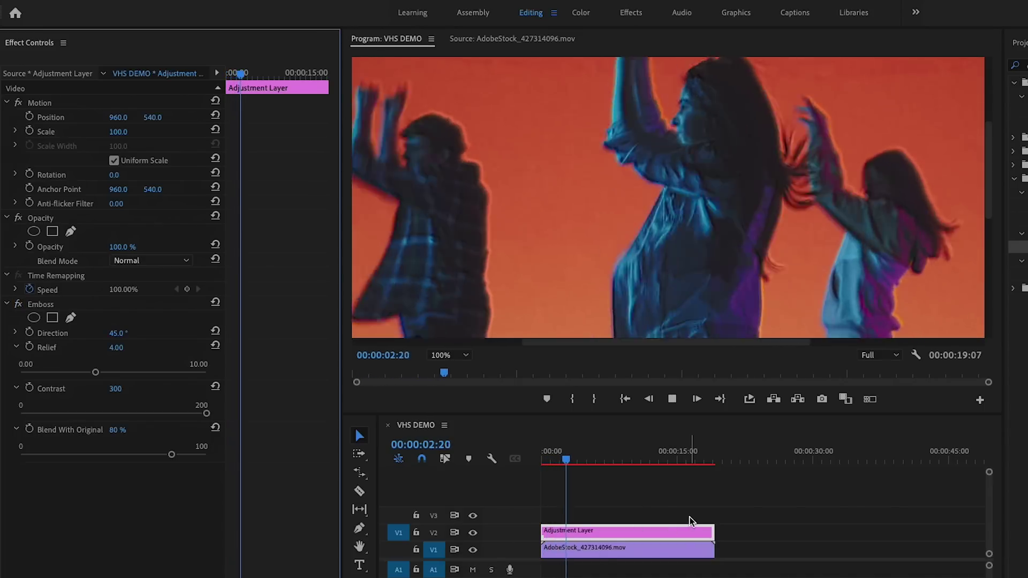
Add the Noise effect to the adjustment layer with Amount of Noise at 10%.
key(space)
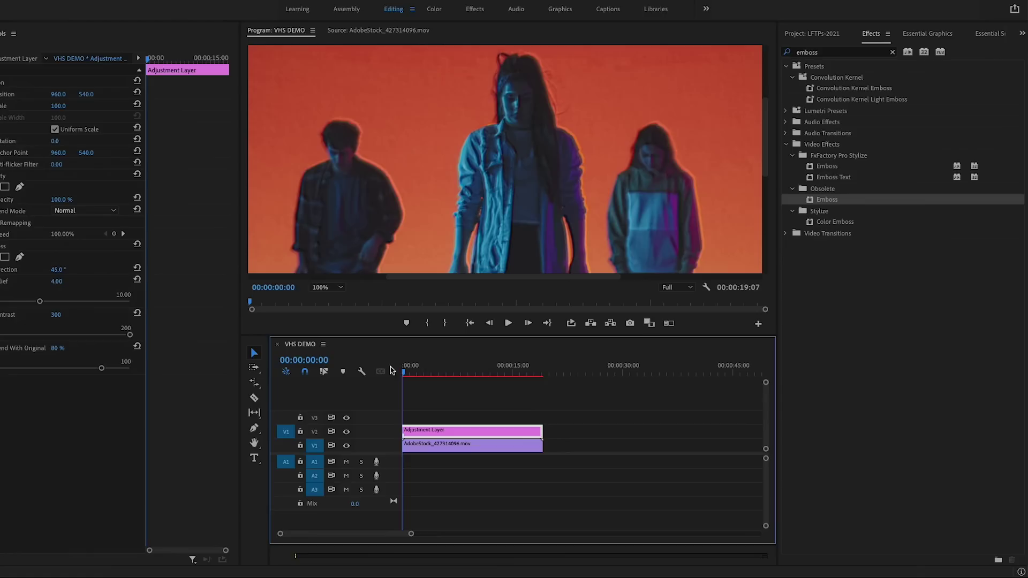
double_click(827, 54)
text(noise)
click(811, 427)
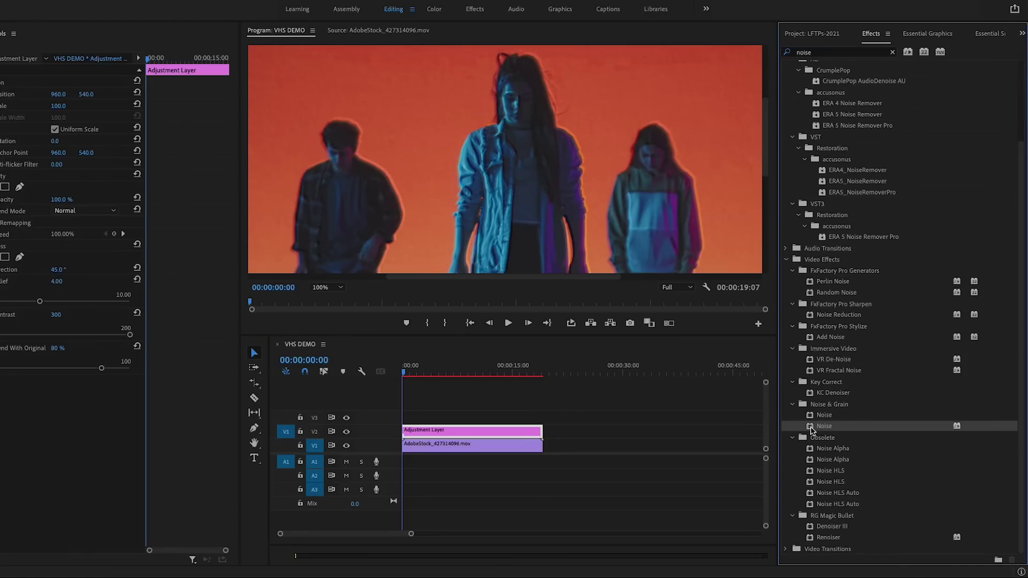
double_click(811, 427)
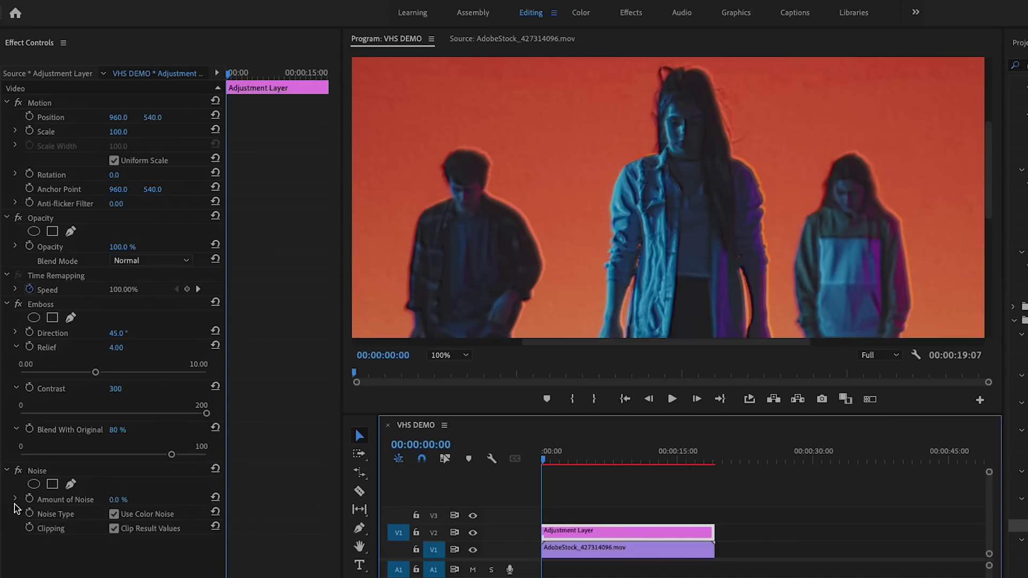
click(16, 500)
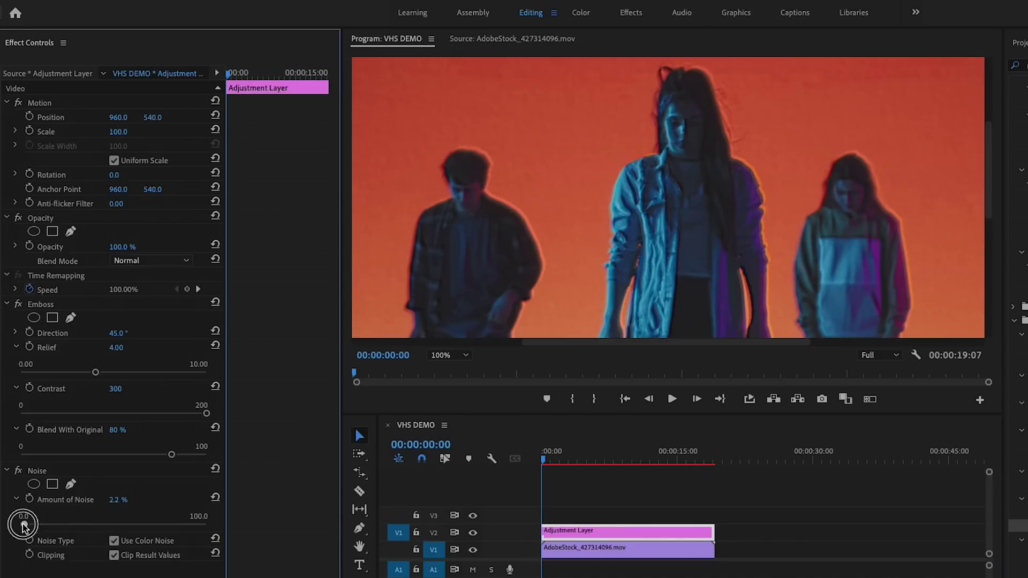
mouse_move(23, 525)
mouse_down()
mouse_move(107, 529)
mouse_move(75, 524)
mouse_up()
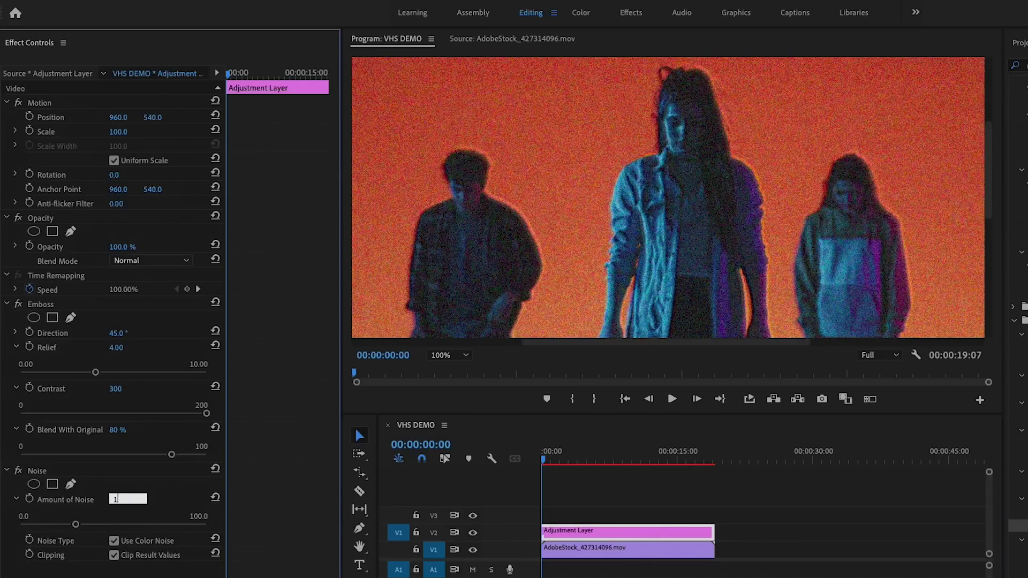
key(Return)
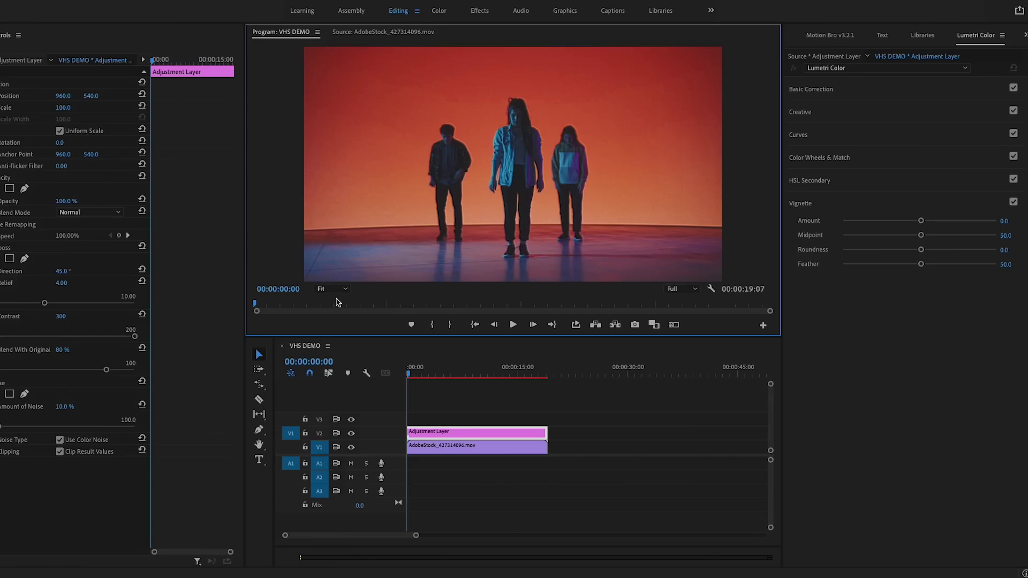
Set Lumetri Basic Correction to exposure -0.5, contrast -29.2 and shadows 35.
click(820, 89)
text(-.5)
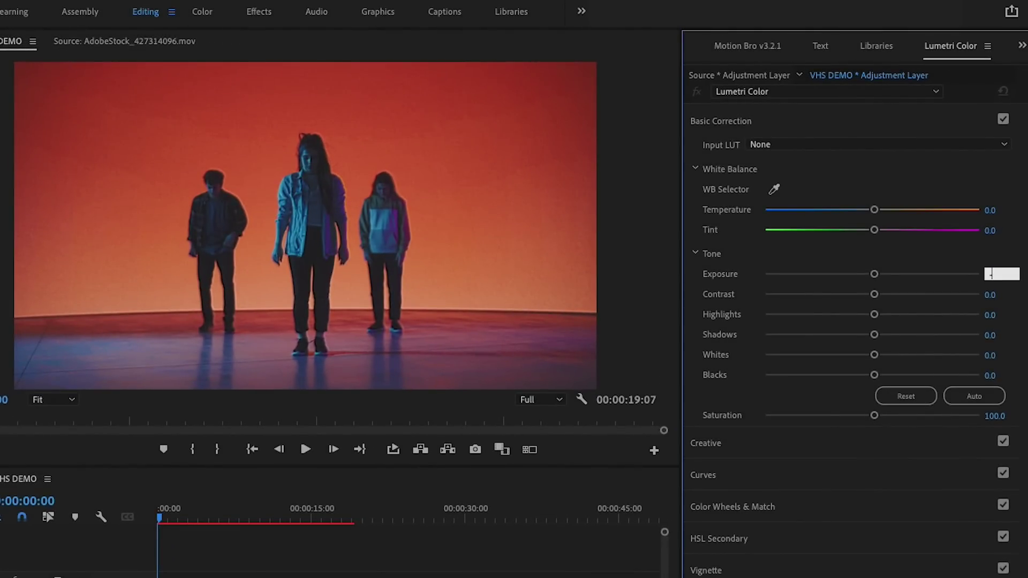
text(-0.5)
key(Return)
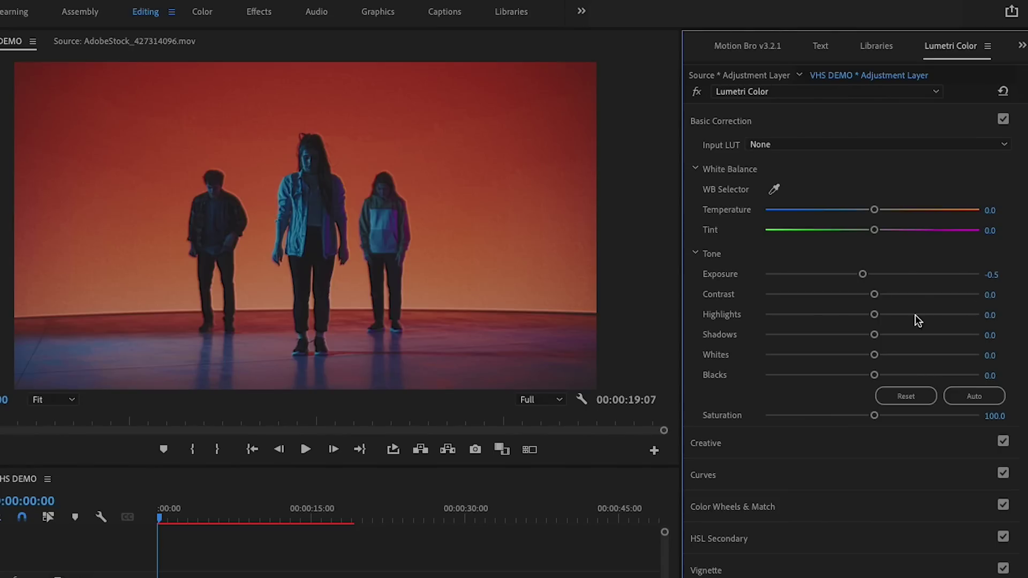
mouse_move(875, 294)
mouse_down()
mouse_move(812, 310)
mouse_move(854, 315)
mouse_move(840, 314)
mouse_up()
drag(875, 337, 916, 345)
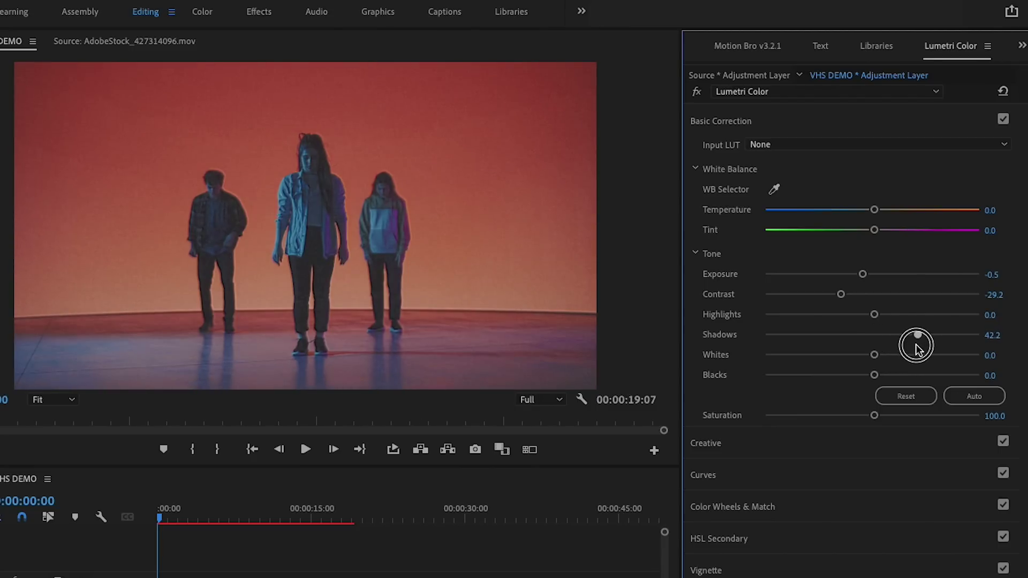
click(993, 336)
text(35)
key(Return)
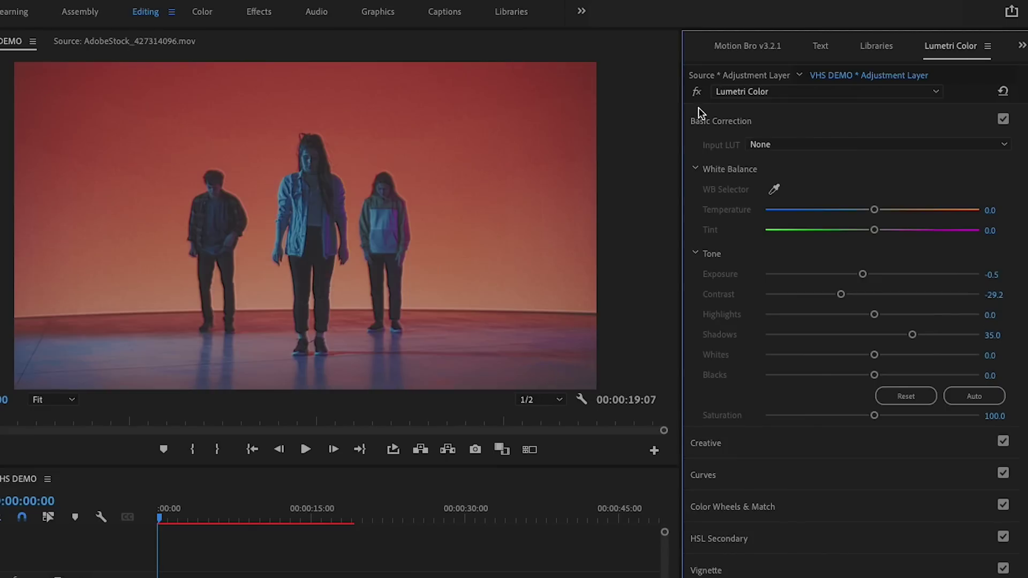
Toggle the Lumetri grade off and on to compare before and after.
click(697, 93)
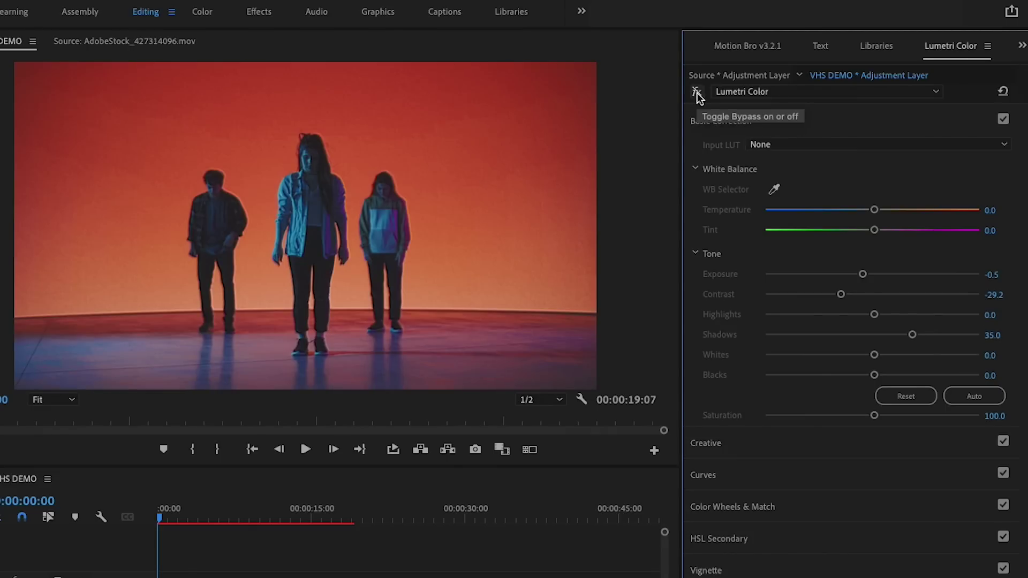
click(698, 93)
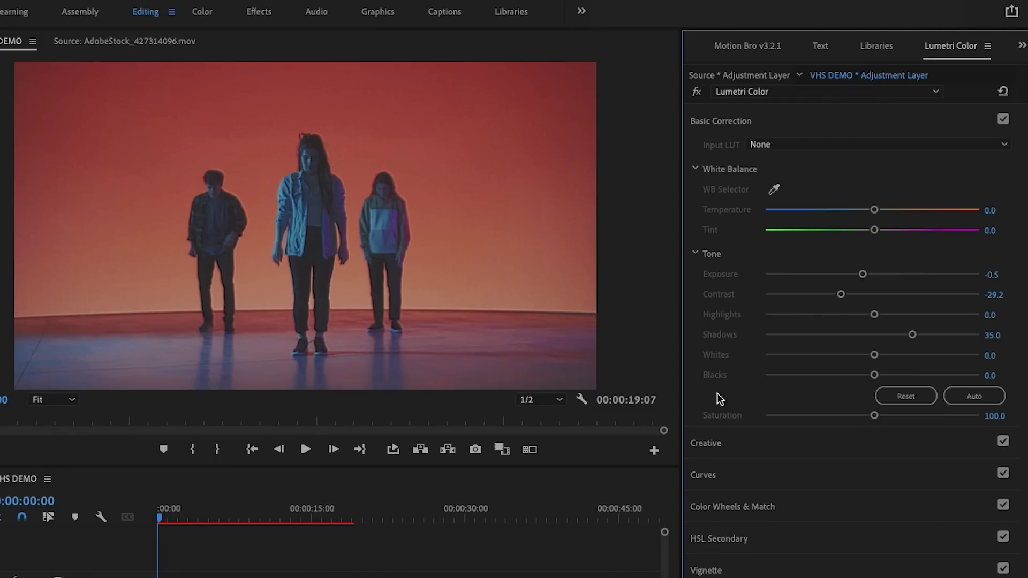
click(733, 478)
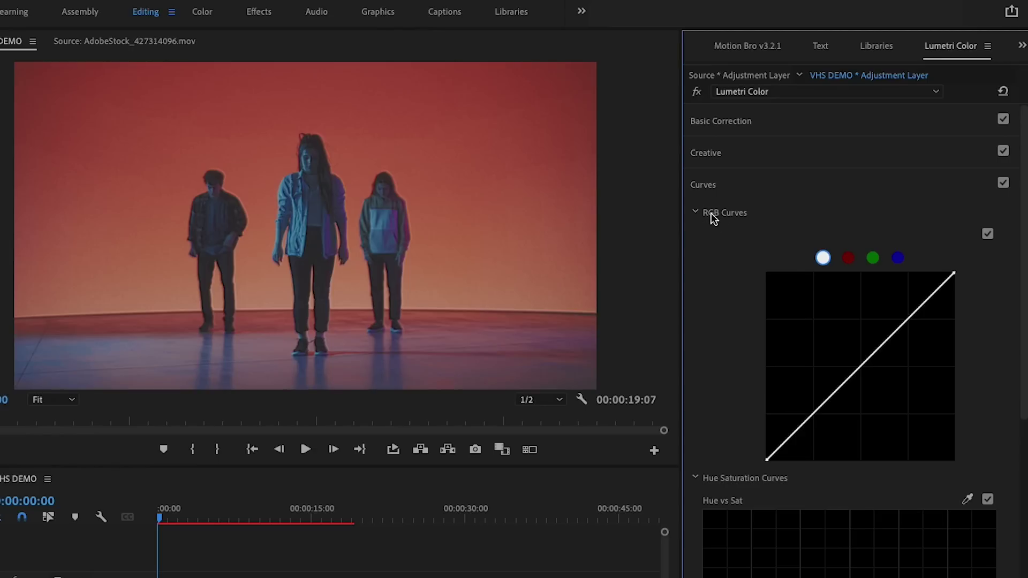
Pull the red RGB curve's top-right point down to cut red from the highlights.
click(849, 258)
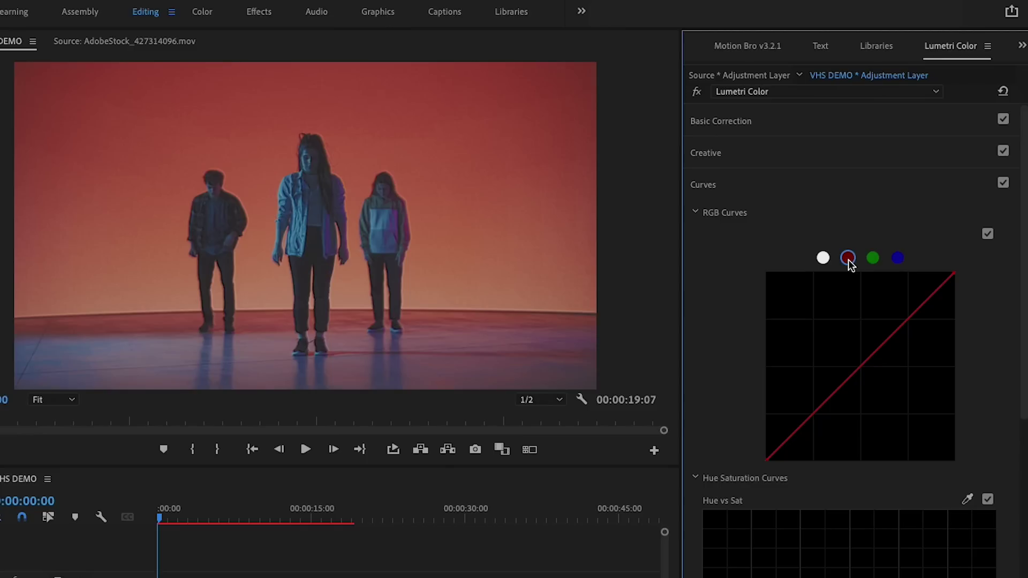
drag(955, 277, 956, 304)
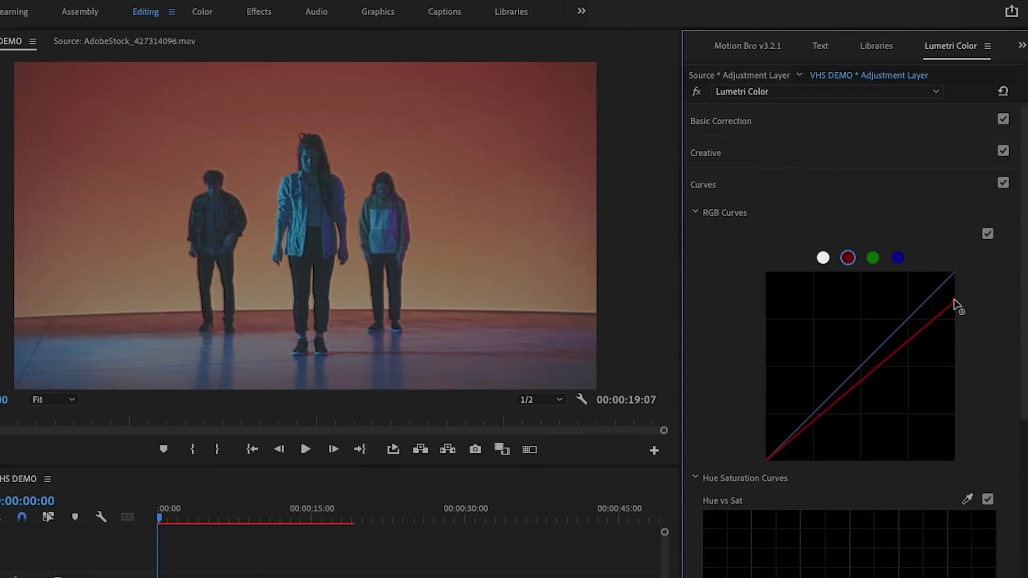
mouse_move(955, 304)
mouse_down()
mouse_move(955, 330)
mouse_move(953, 307)
mouse_up()
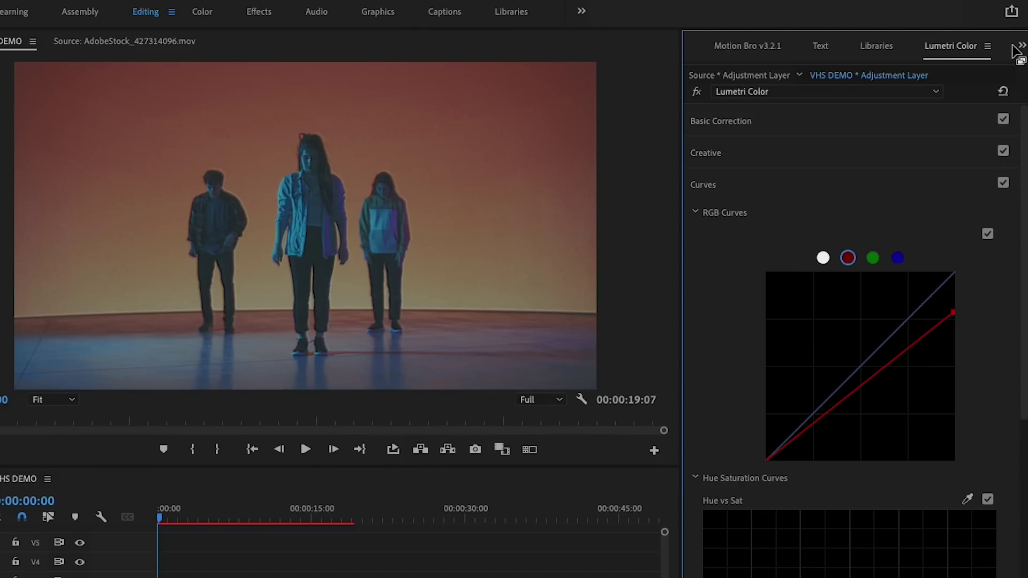
click(1020, 45)
Apply the Directional Blur effect to the adjustment layer.
click(976, 85)
double_click(779, 72)
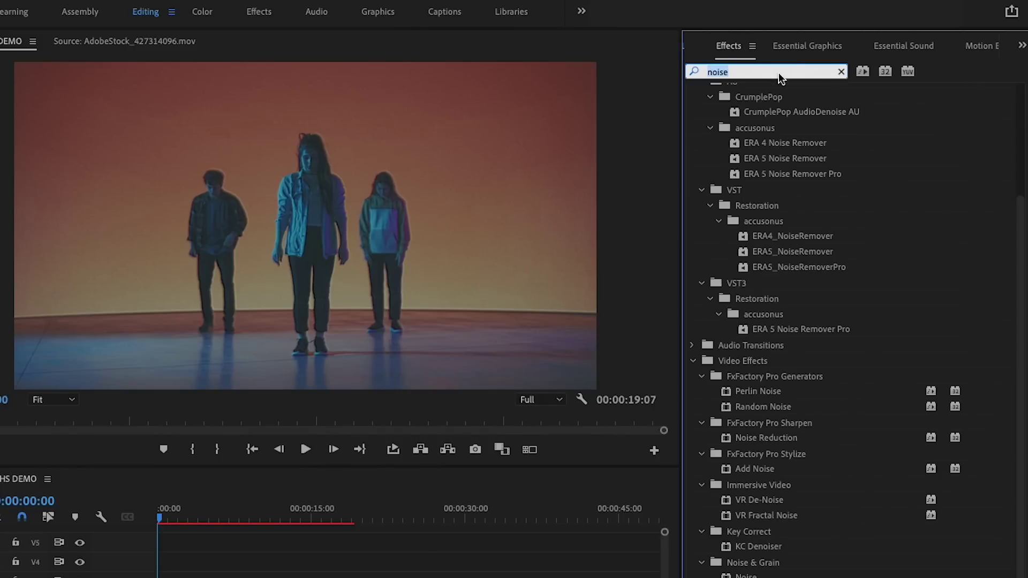
text(direction)
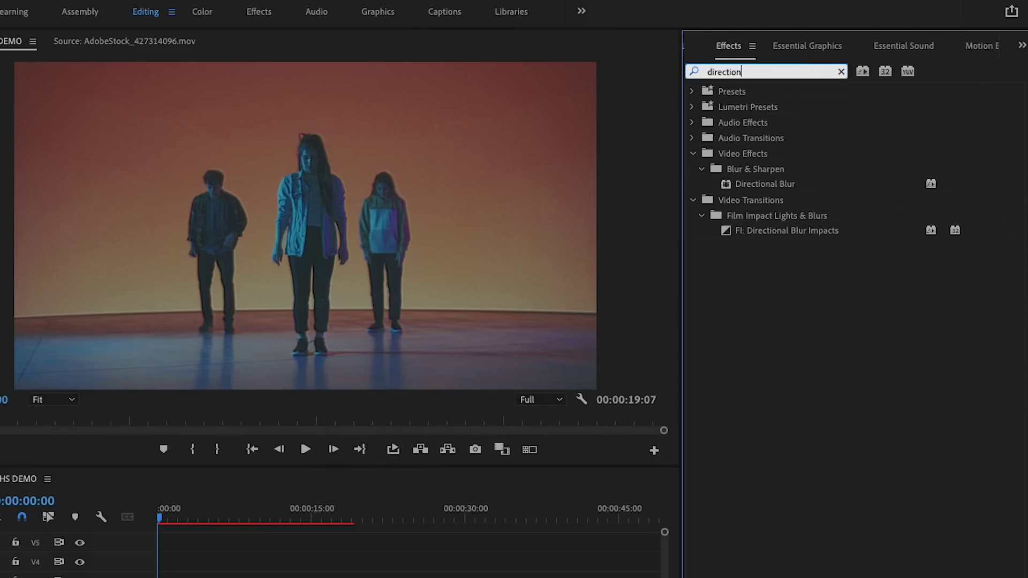
click(752, 189)
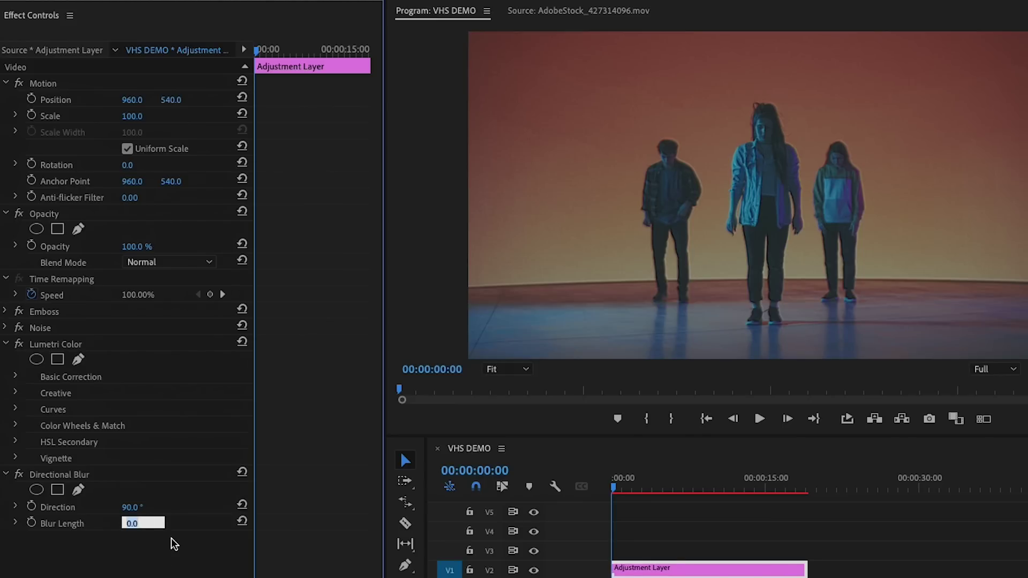
text(4)
View the preview at 100% and toggle Directional Blur to compare.
click(506, 369)
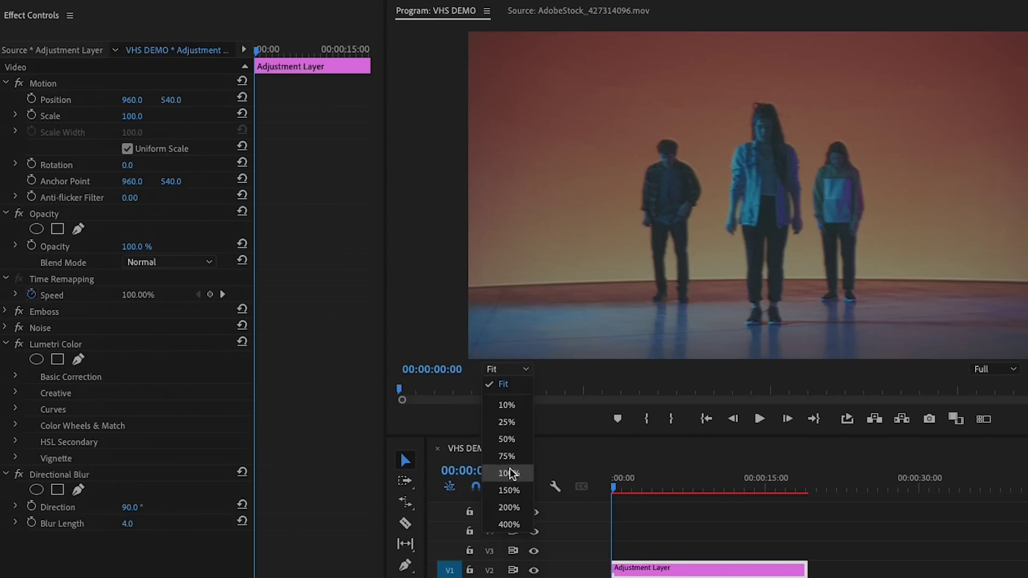
click(509, 406)
click(19, 475)
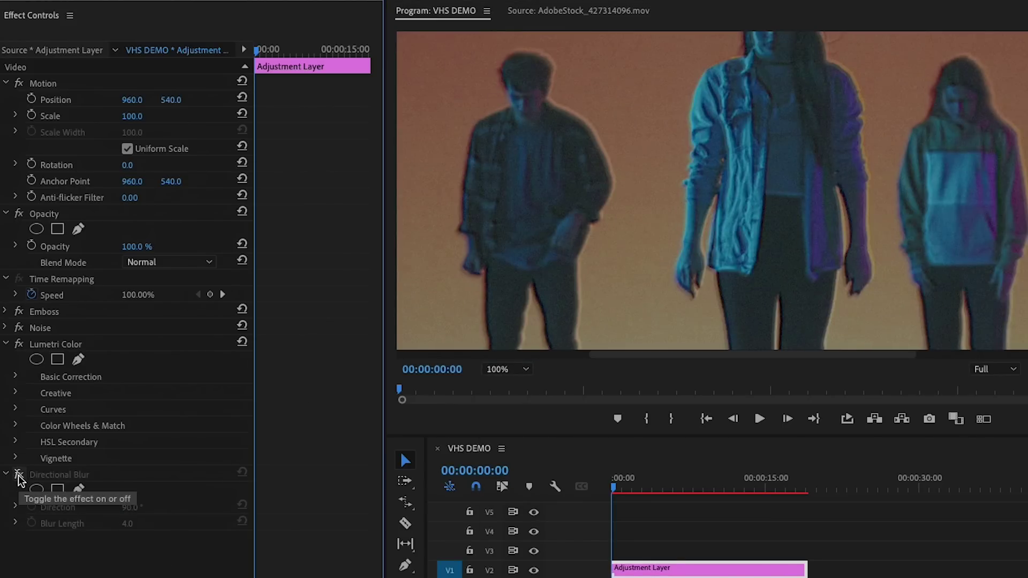
click(19, 476)
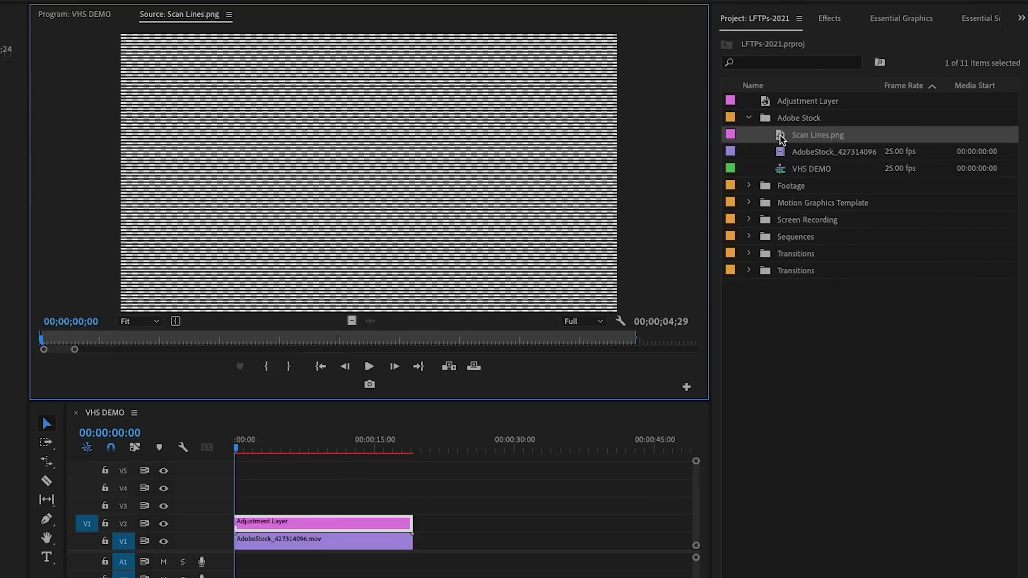
Move the adjustment layer to V3 and place Scan Lines.png on V2 across the clip.
drag(259, 519, 259, 508)
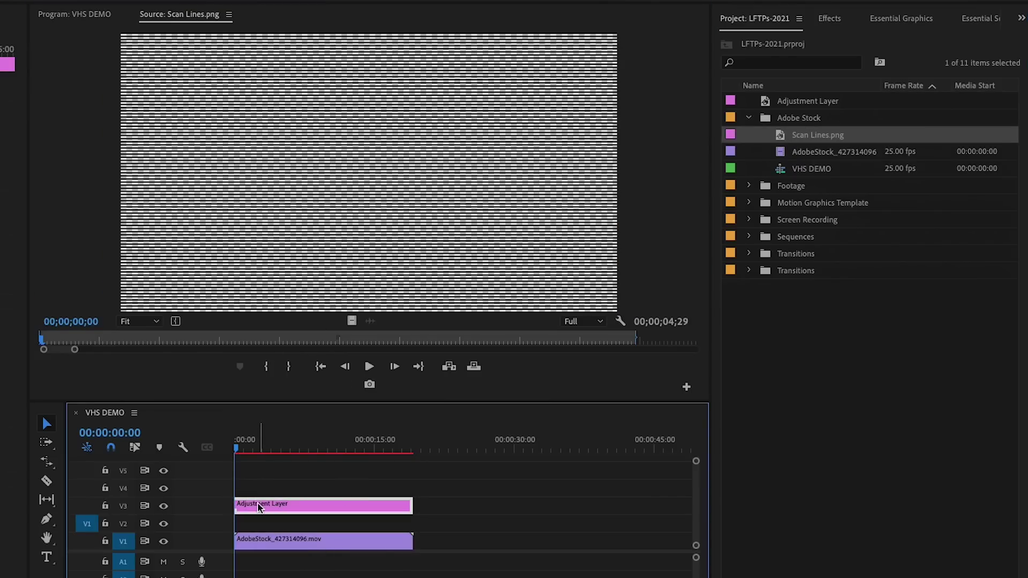
click(390, 233)
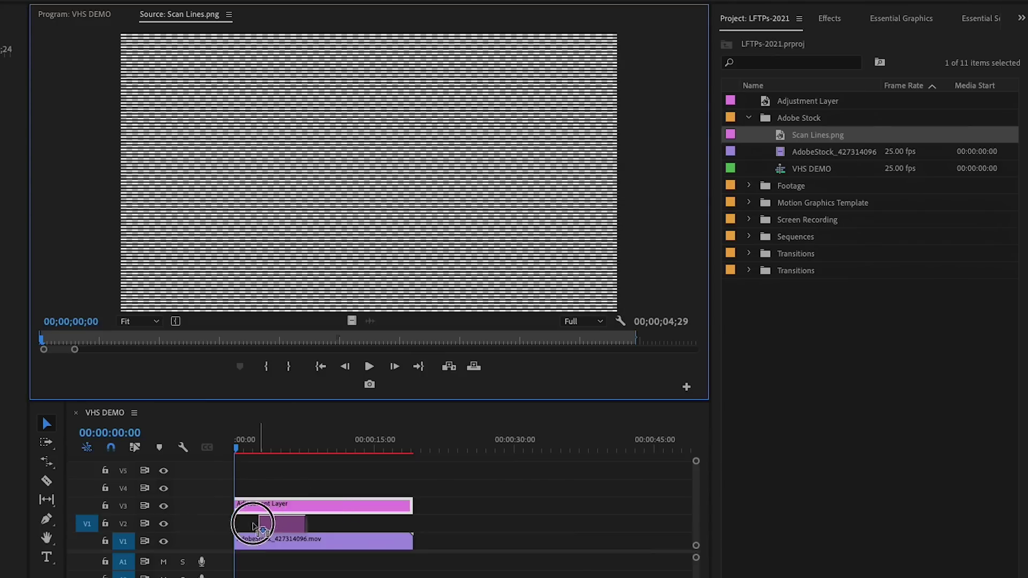
drag(236, 533, 407, 521)
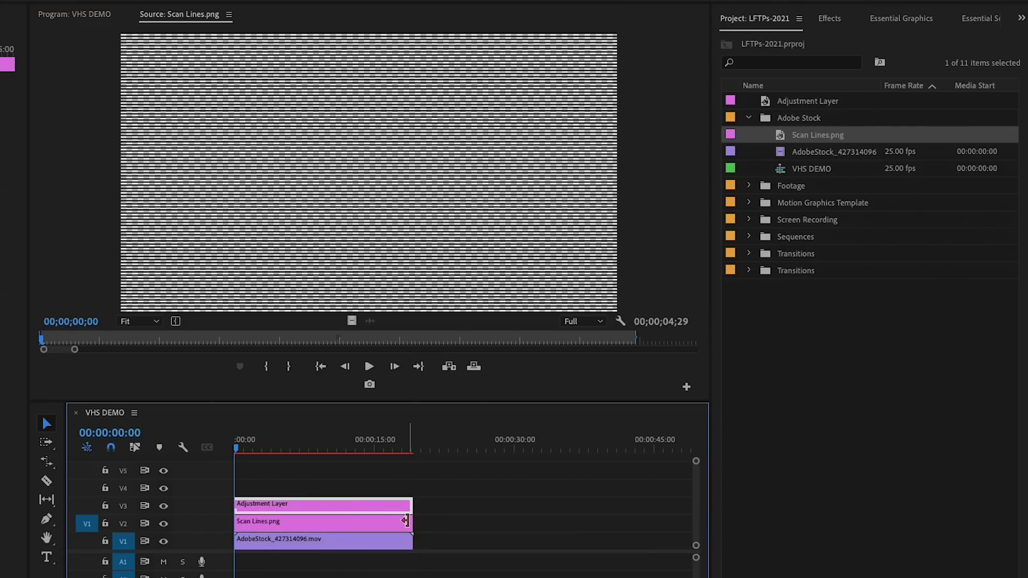
Preview the scan lines, then set the Scan Lines clip's opacity to 10%.
click(87, 15)
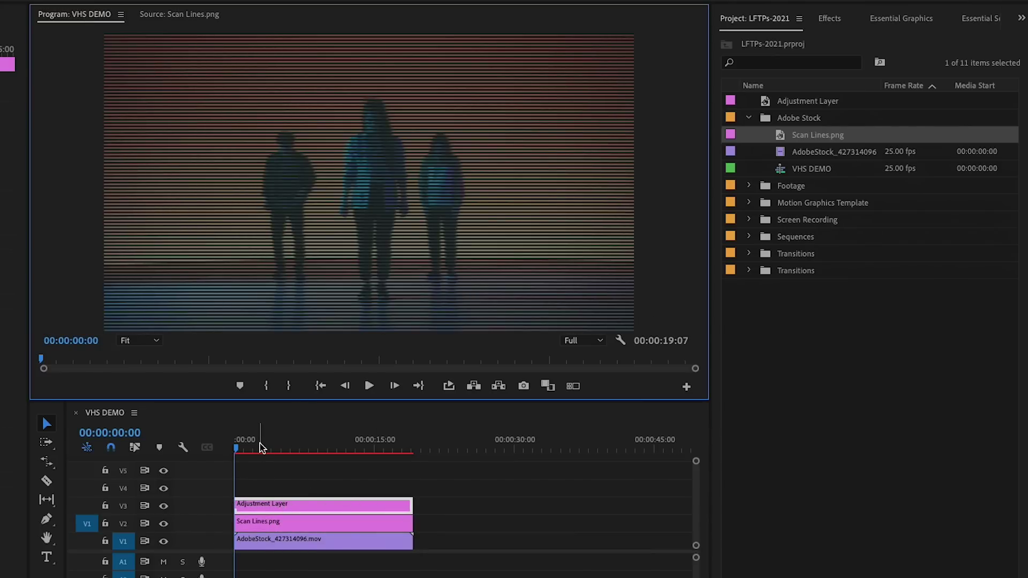
key(space)
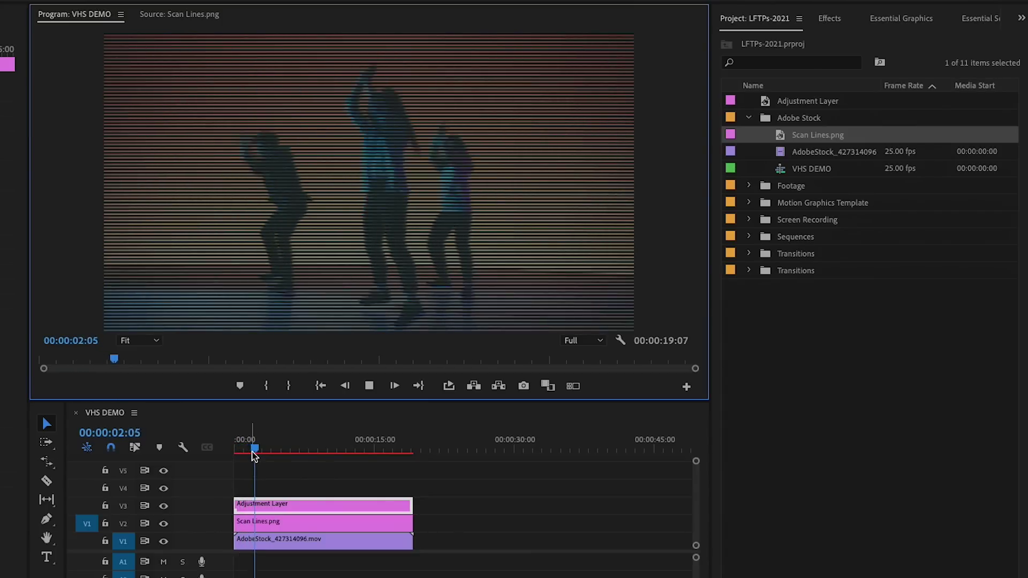
key(space)
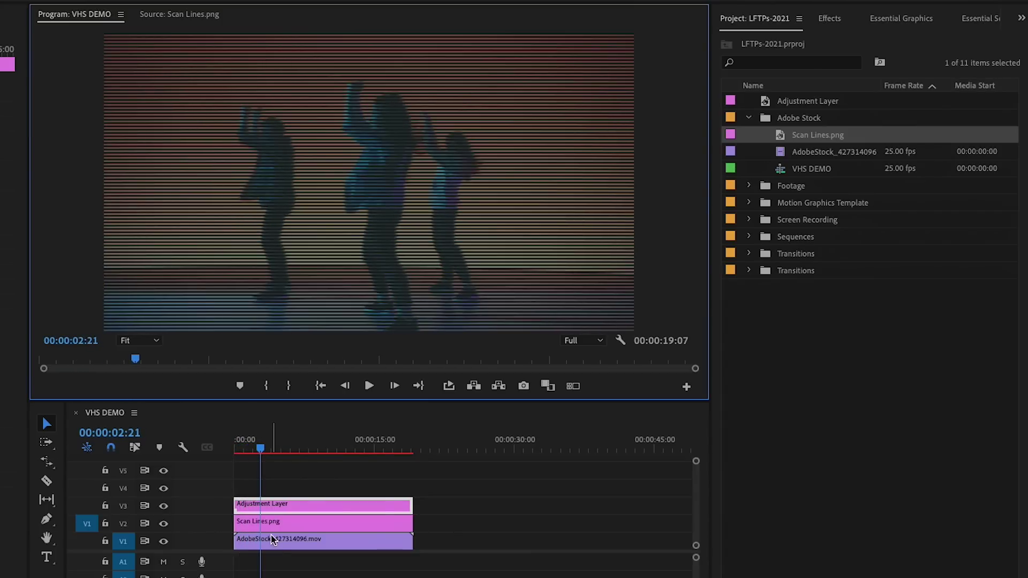
click(265, 525)
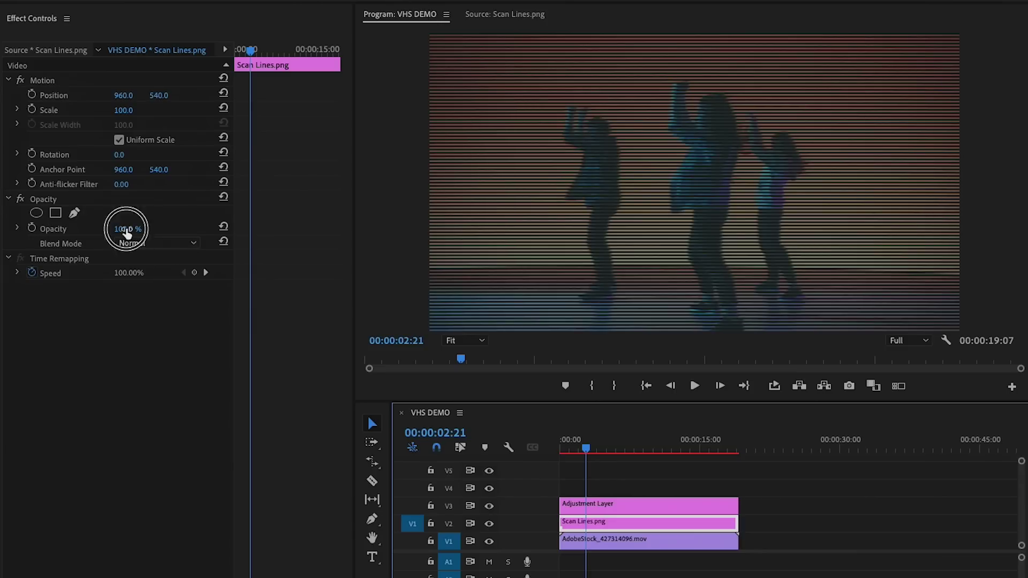
click(127, 231)
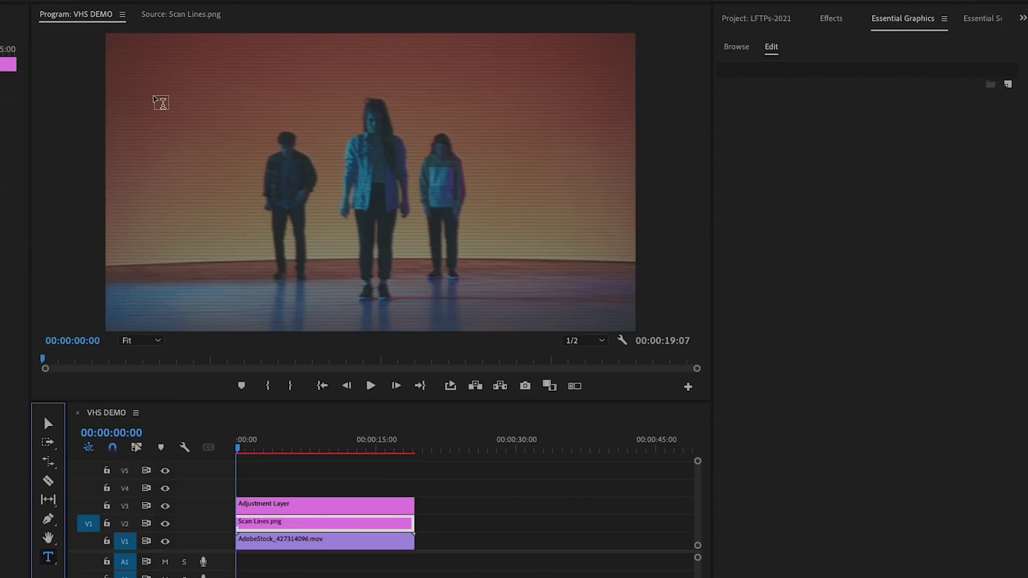
Add PLAY text in OCR A Std and nudge it into the upper-left corner.
click(154, 99)
text(PLAY)
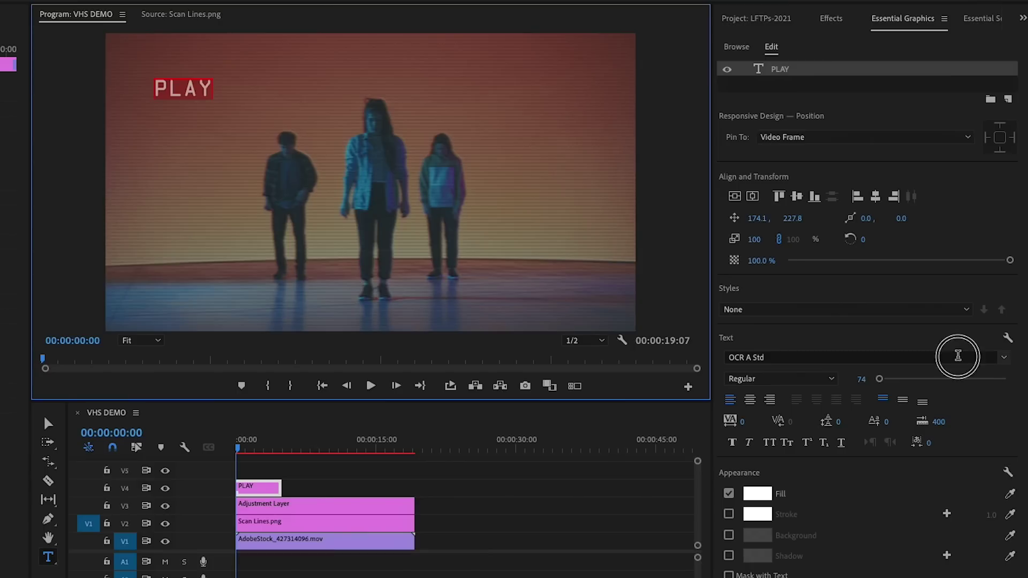
click(957, 358)
click(286, 396)
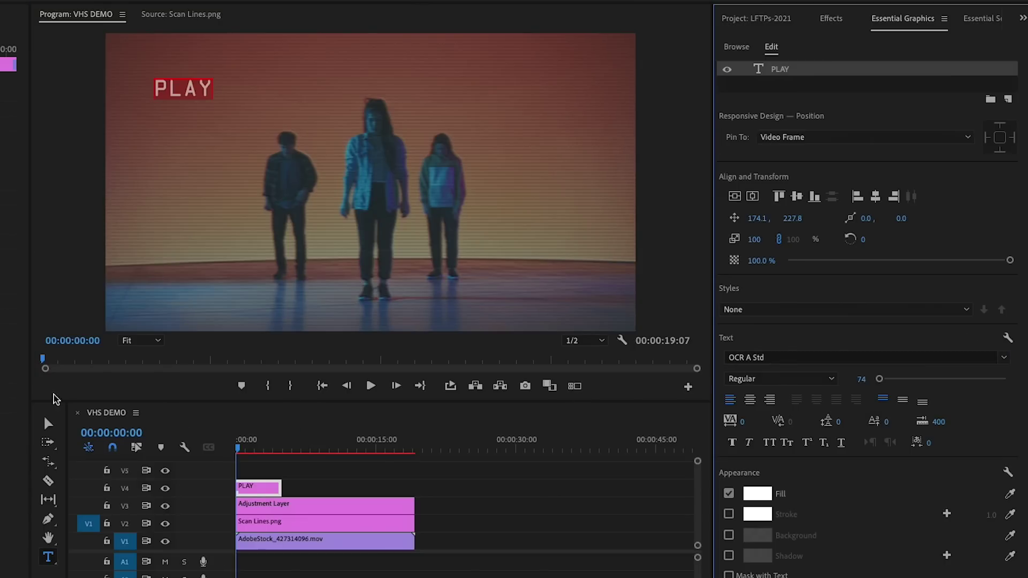
click(48, 424)
drag(193, 95, 207, 92)
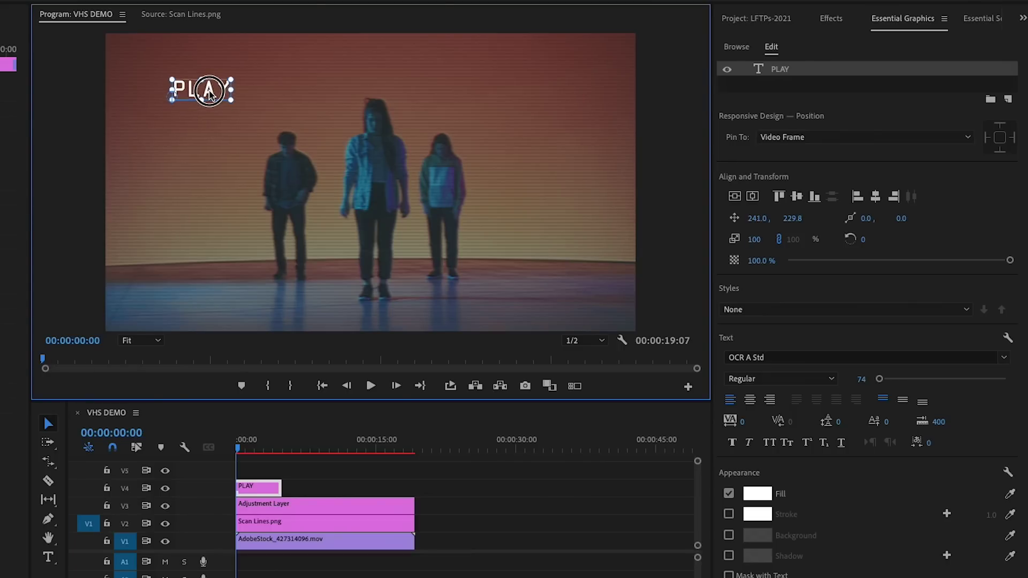
Stack the adjustment layer on V5 above PLAY on V3, then render previews.
mouse_move(278, 503)
mouse_down()
mouse_move(263, 492)
mouse_move(260, 506)
mouse_up()
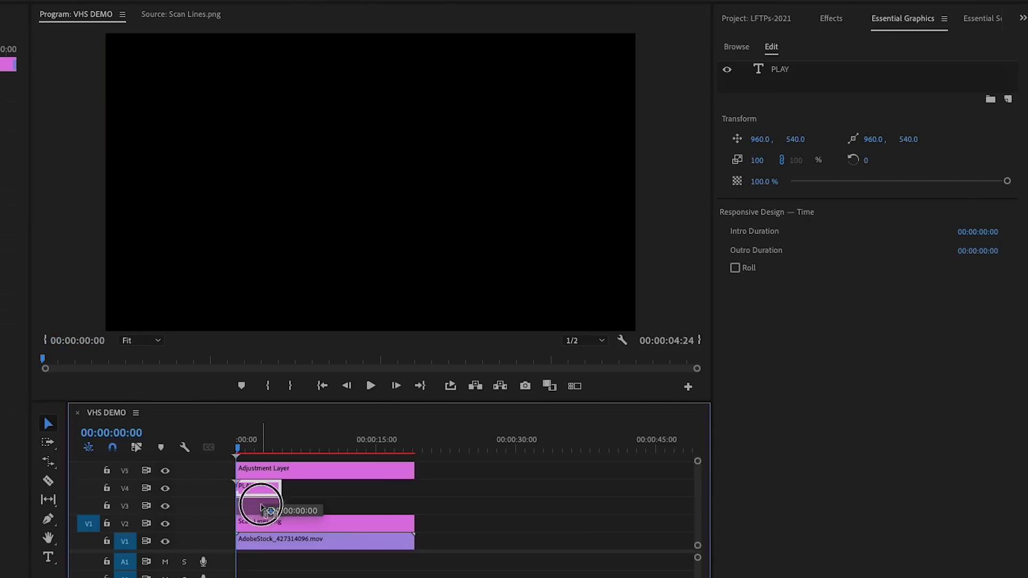
mouse_move(268, 471)
mouse_down()
mouse_move(270, 492)
mouse_move(414, 505)
mouse_up()
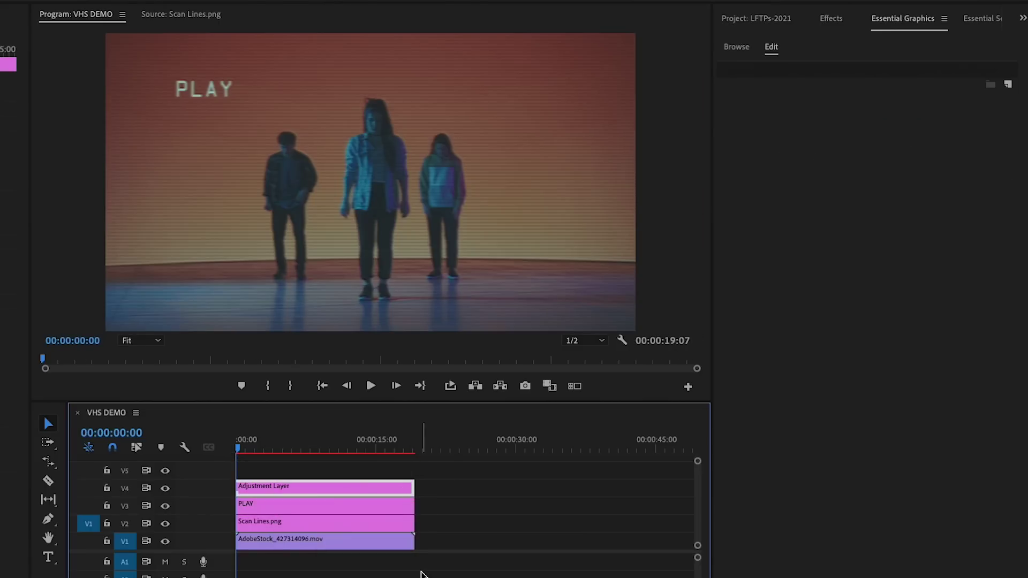
click(379, 520)
key(Return)
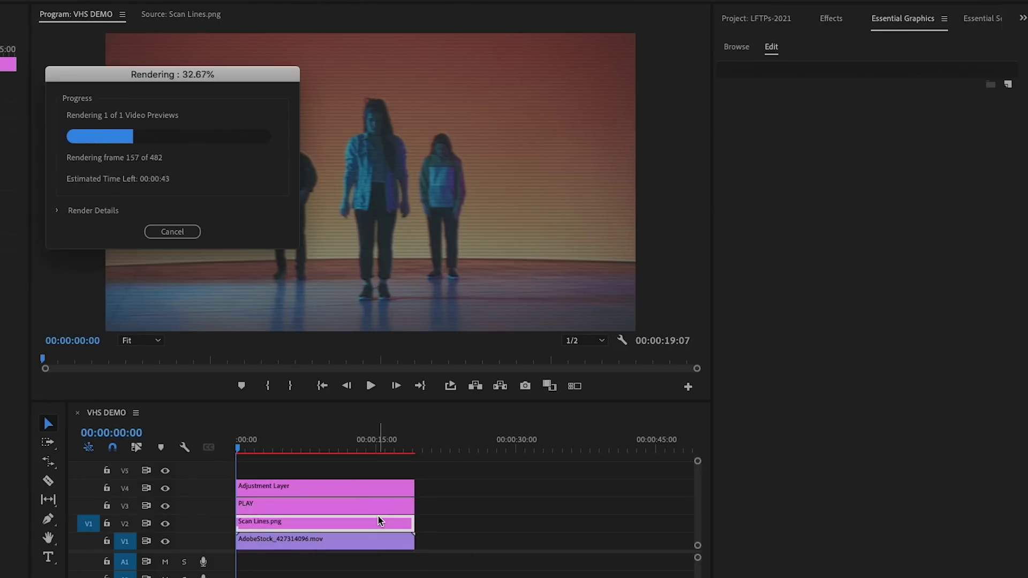